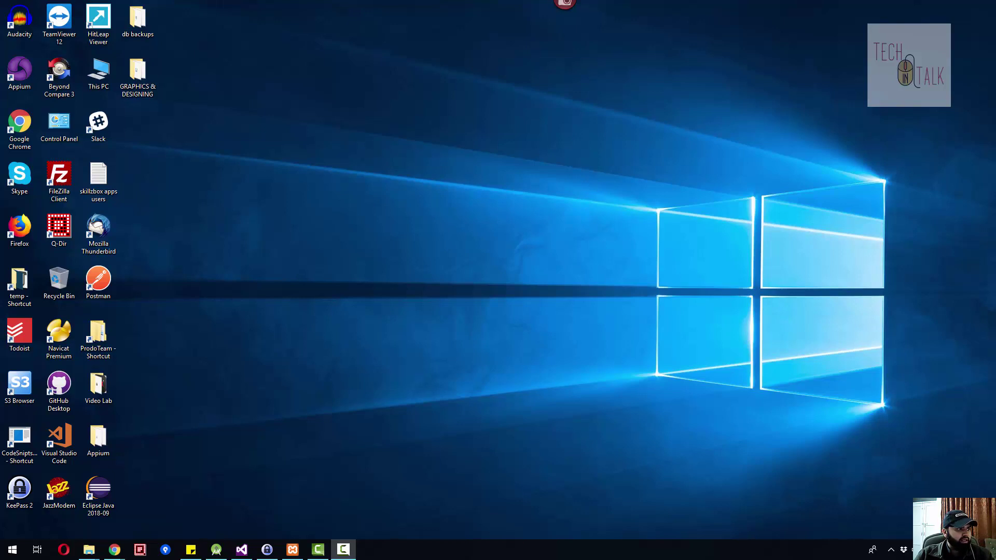
Launch the Opera browser and search the web for "xampp download"
{"action": "left_click", "coordinate": [64, 549]}
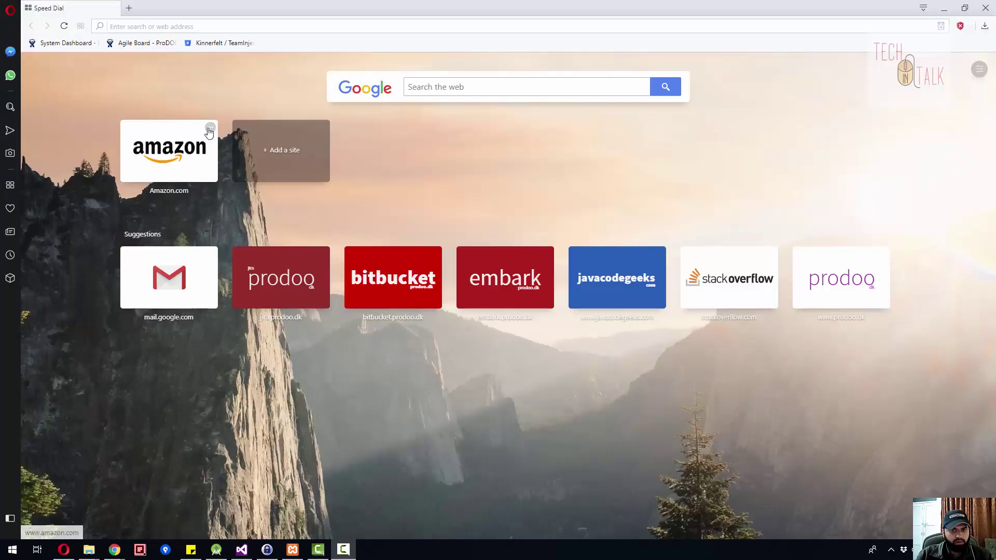
{"action": "left_click", "coordinate": [247, 27]}
{"action": "type", "text": "xam"}
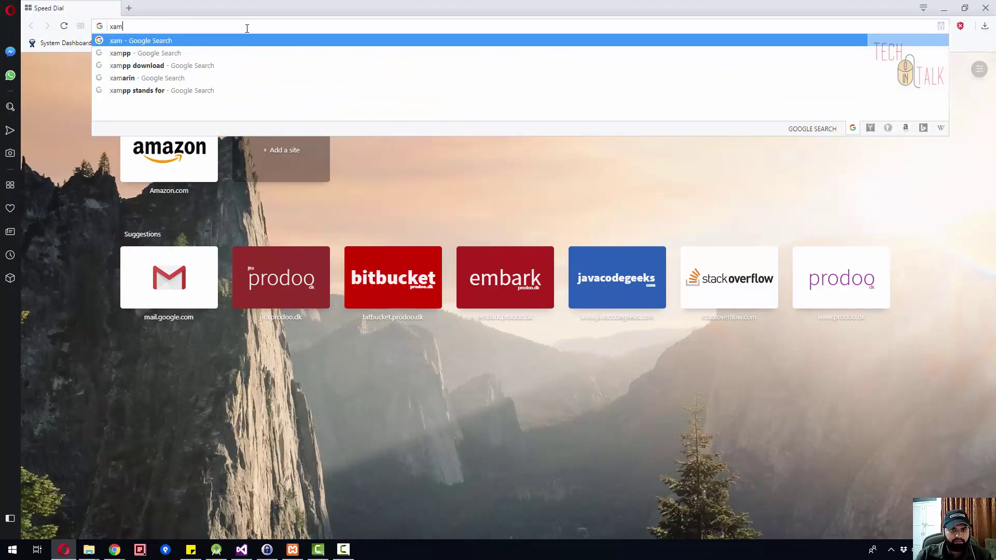
{"action": "type", "text": "pp doe"}
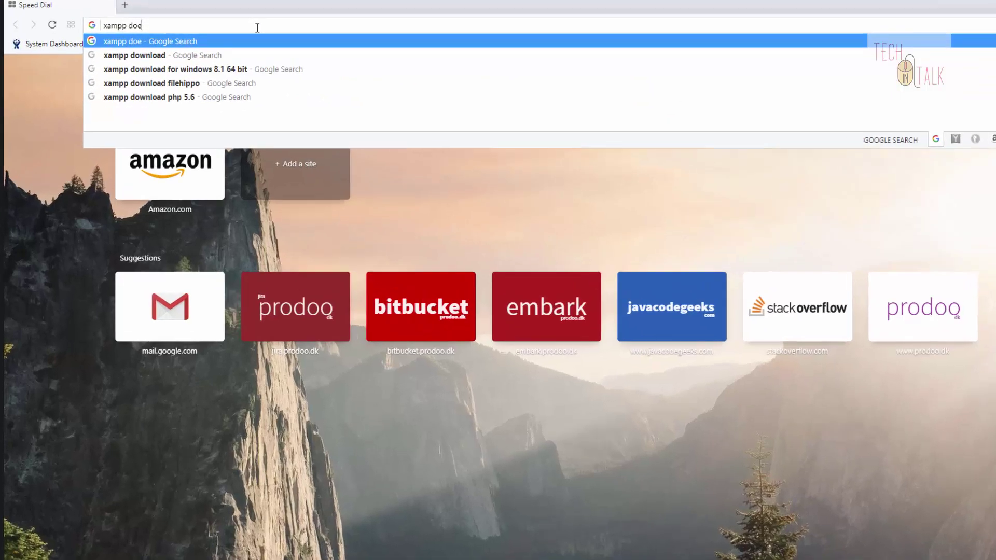
{"action": "key", "text": "BackSpace"}
{"action": "key", "text": "BackSpace"}
{"action": "type", "text": "ownl"}
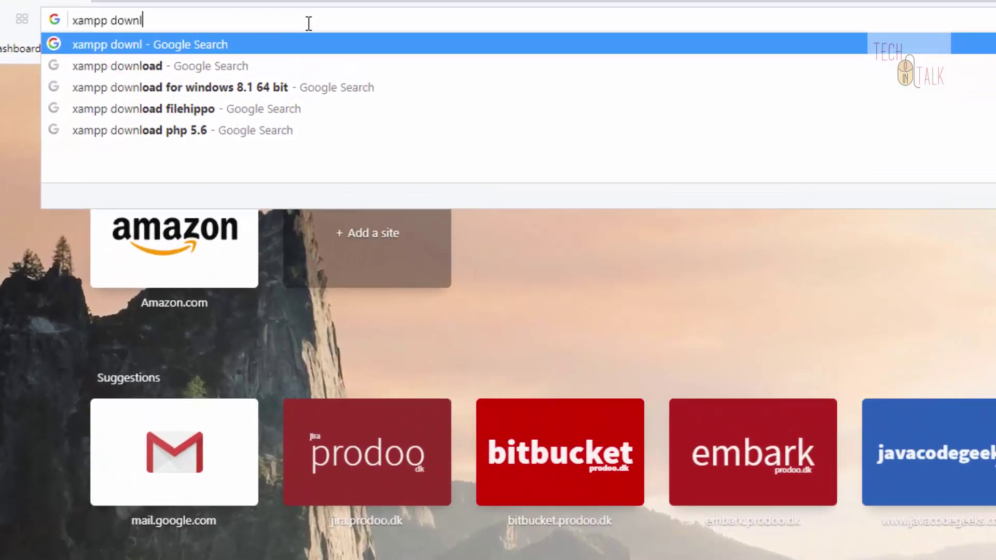
{"action": "type", "text": "oad"}
{"action": "key", "text": "Return"}
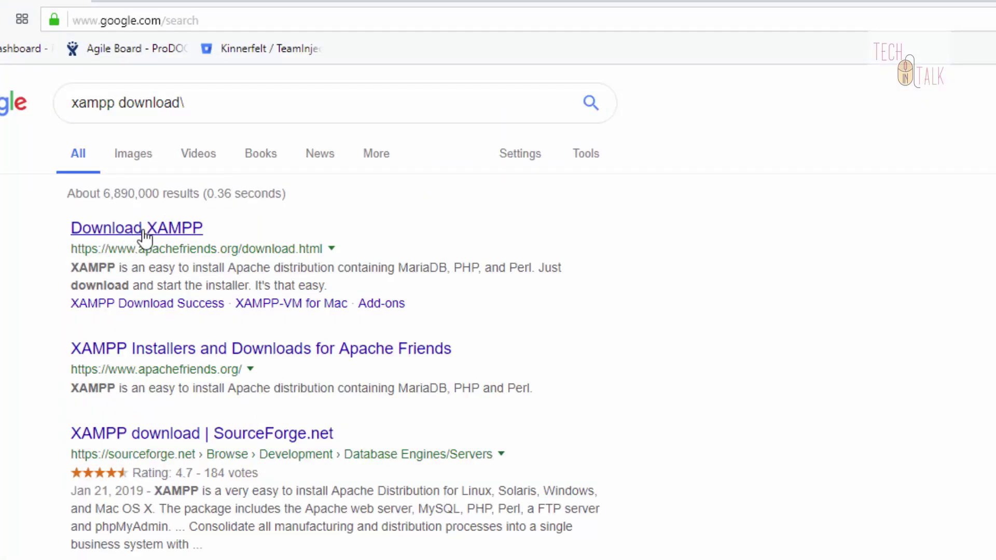
Request the 32-bit Windows installer for XAMPP 7.3.1 / PHP 7.3.1 from the Apache Friends download page, and cancel saving it
{"action": "left_click", "coordinate": [143, 235]}
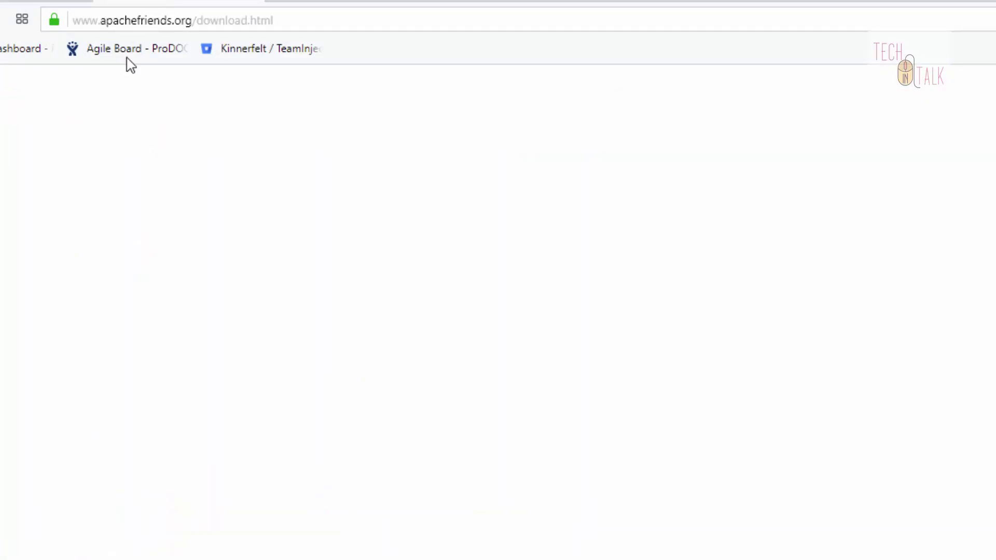
{"action": "scroll", "coordinate": [219, 354], "scroll_direction": "down", "scroll_amount": 2}
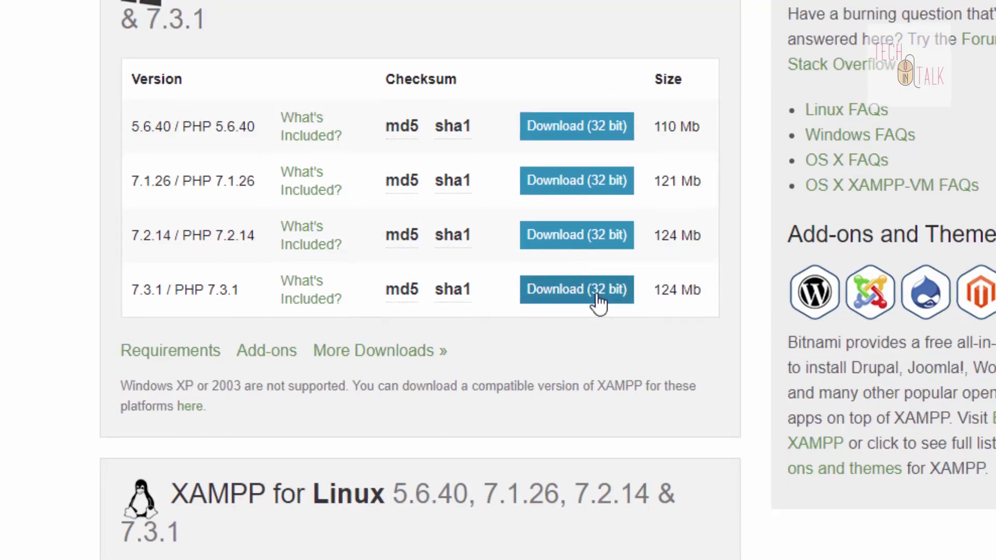
{"action": "left_click", "coordinate": [592, 384]}
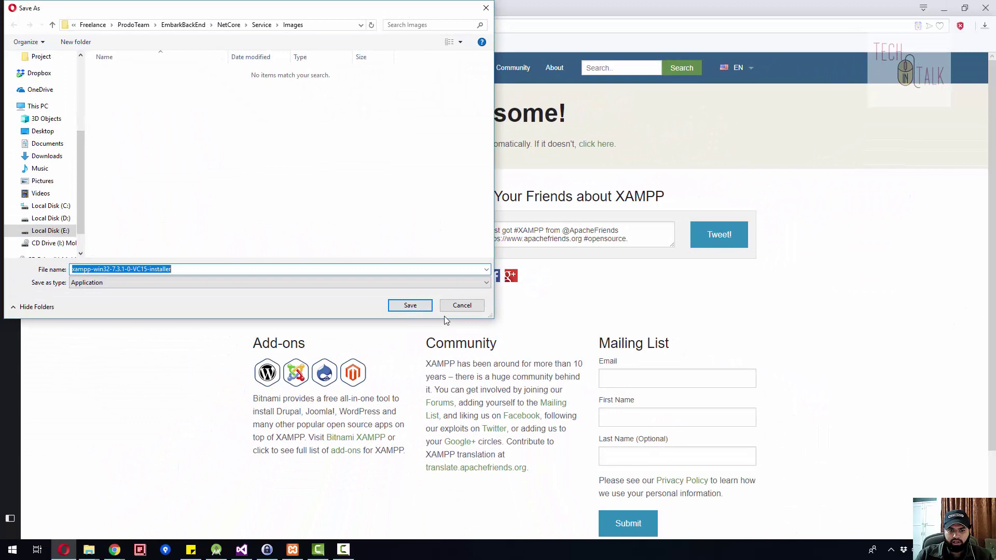
{"action": "left_click", "coordinate": [467, 306]}
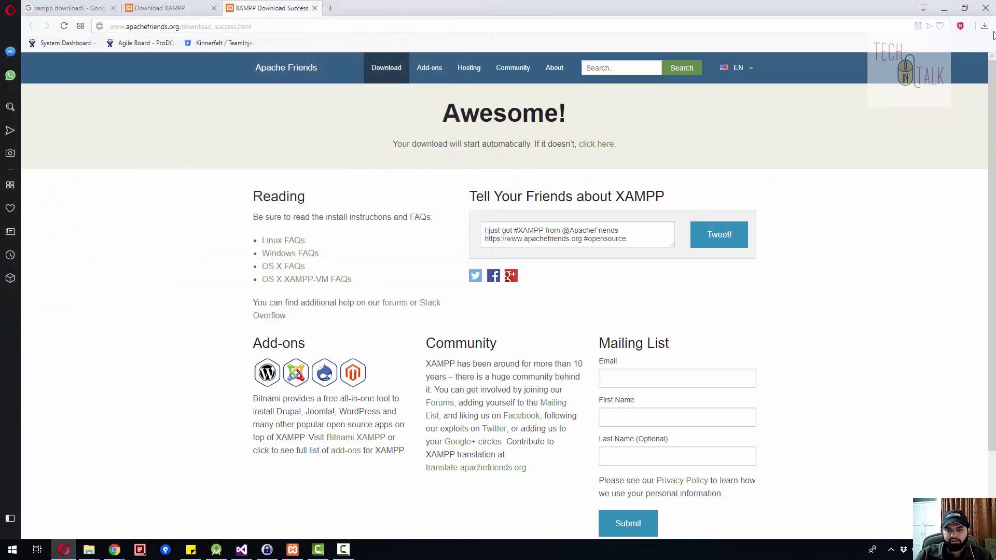
Close the two XAMPP download pages and the browser
{"action": "left_click", "coordinate": [315, 9]}
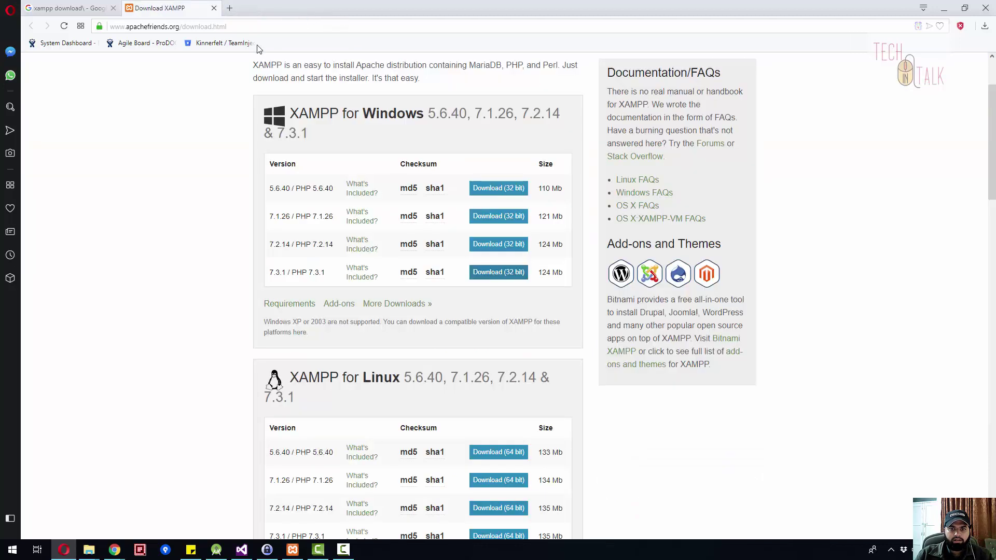
{"action": "left_click", "coordinate": [214, 8]}
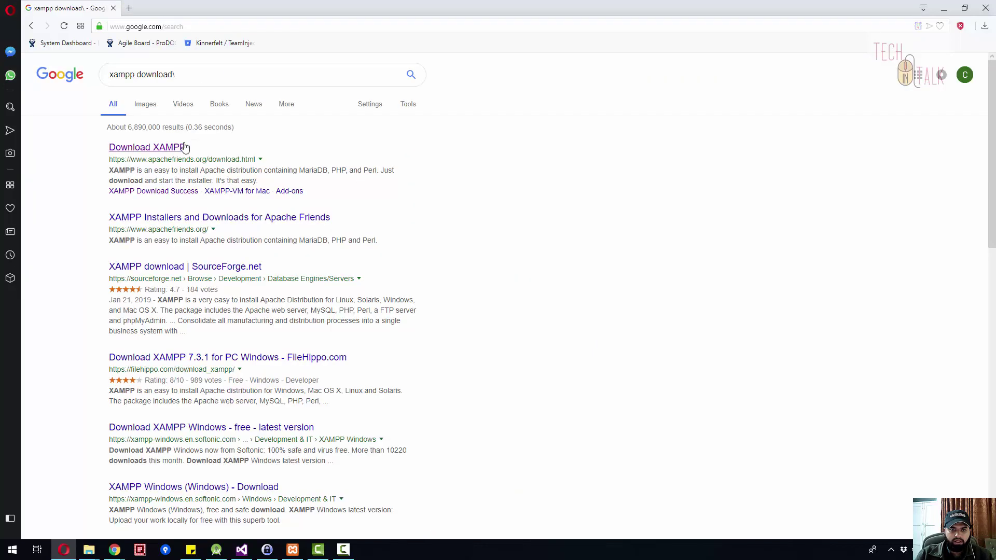
{"action": "left_click", "coordinate": [985, 8]}
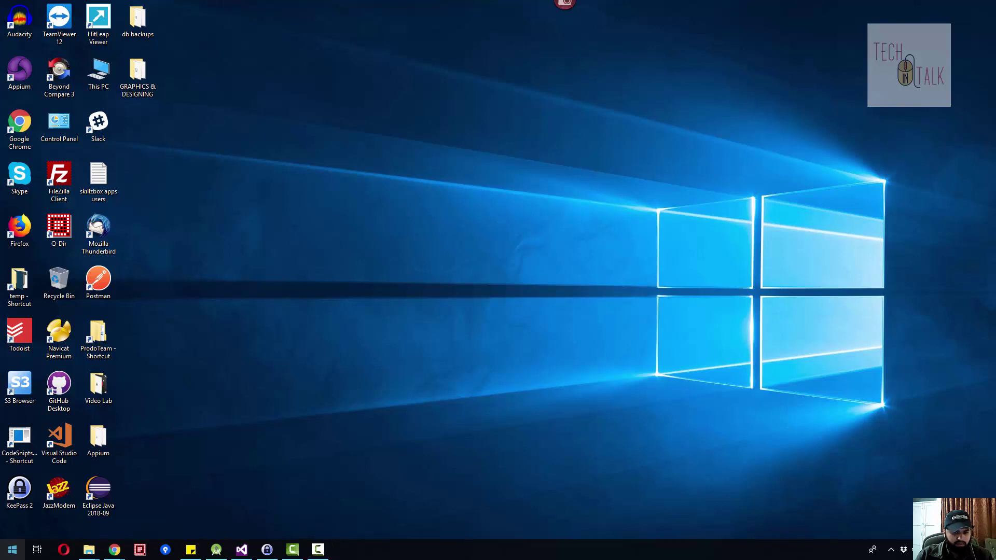
Launch the XAMPP Control Panel and read through its startup log messages
{"action": "left_click", "coordinate": [21, 556]}
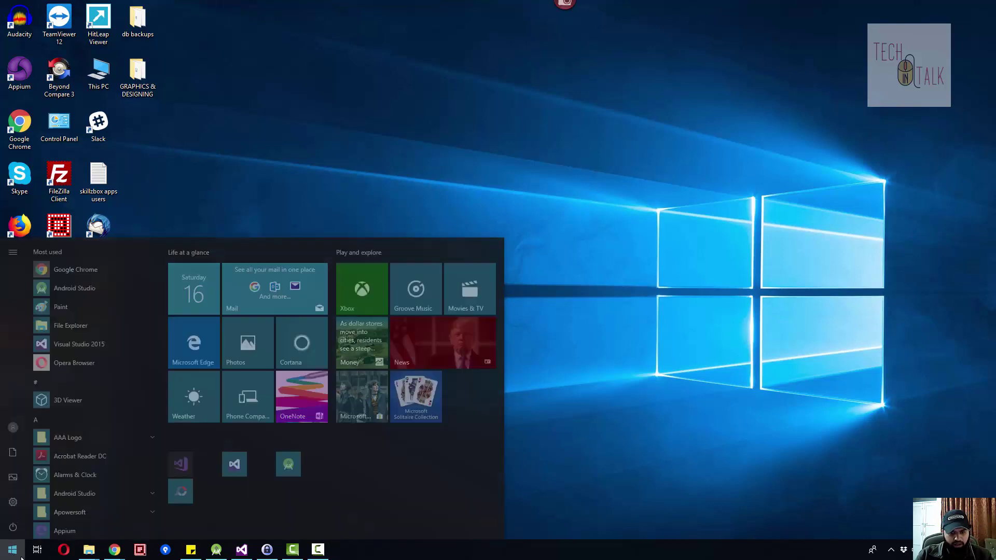
{"action": "type", "text": "xampp"}
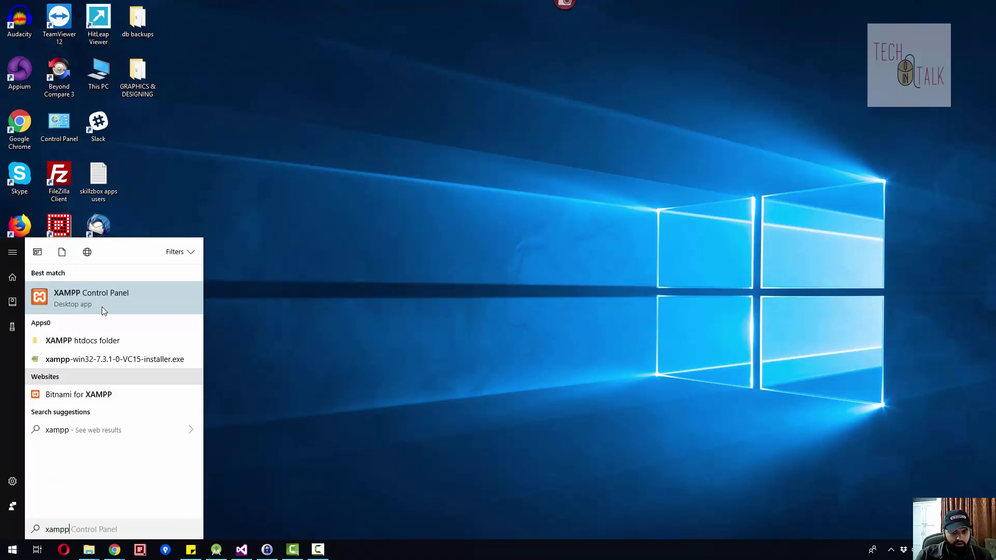
{"action": "left_click", "coordinate": [123, 308]}
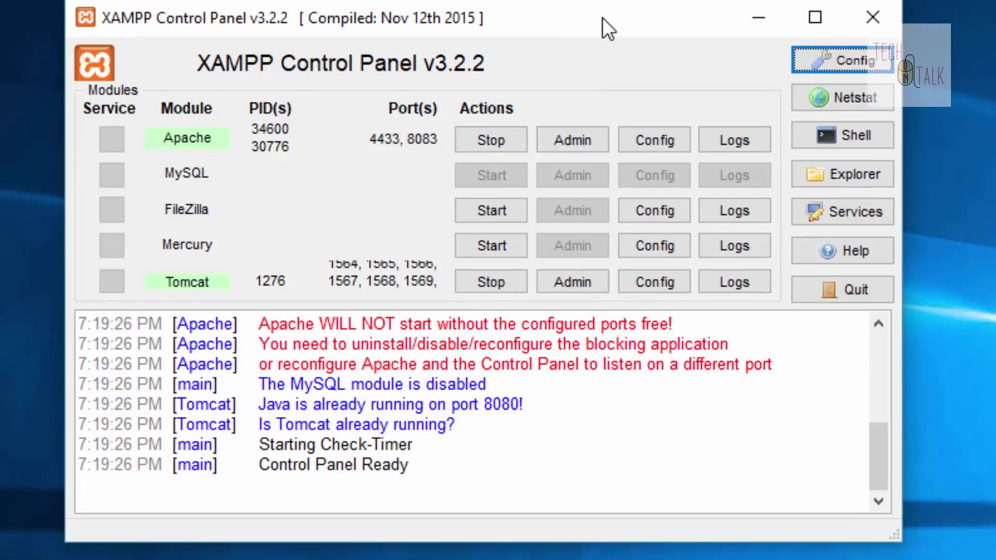
{"action": "scroll", "coordinate": [326, 405], "scroll_direction": "up", "scroll_amount": 3}
{"action": "scroll", "coordinate": [326, 404], "scroll_direction": "up", "scroll_amount": 2}
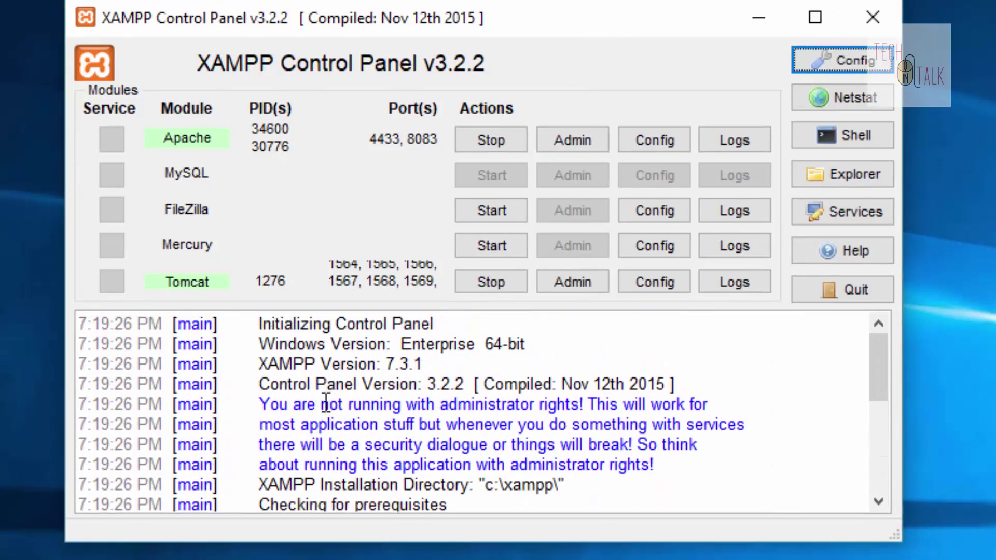
{"action": "scroll", "coordinate": [326, 405], "scroll_direction": "down", "scroll_amount": 5}
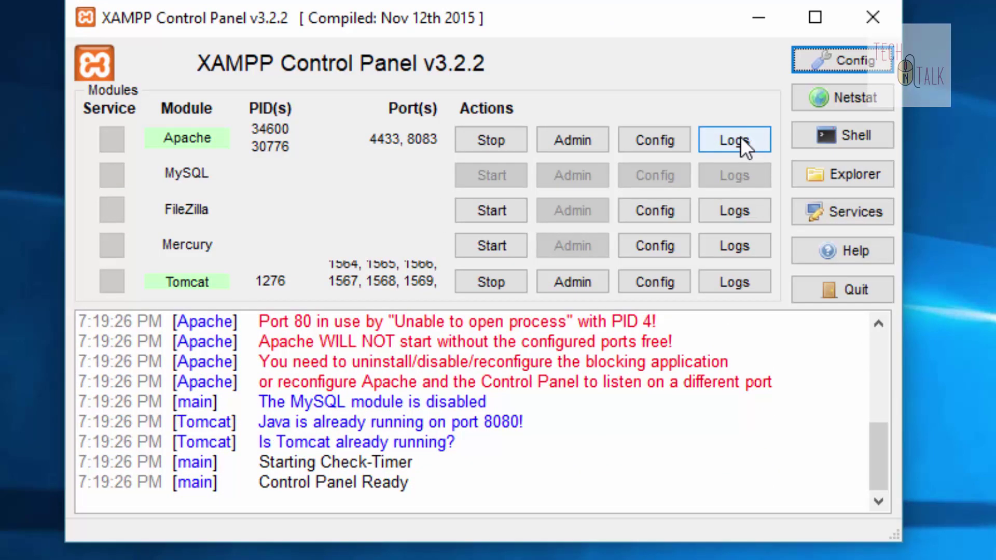
Open Apache's httpd.conf file from the XAMPP Control Panel and find the occurrences of "80" in it
{"action": "left_click", "coordinate": [667, 136]}
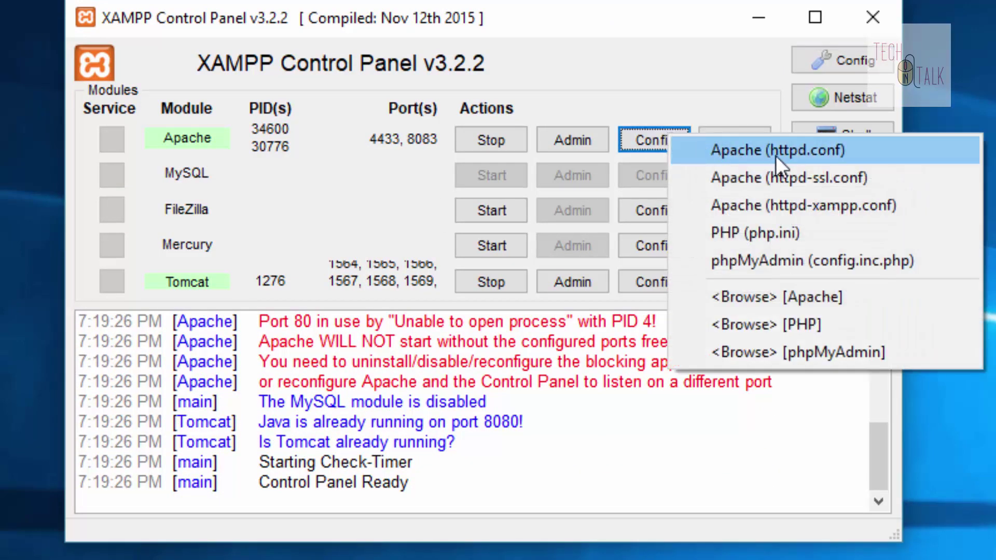
{"action": "left_click", "coordinate": [816, 157]}
{"action": "scroll", "coordinate": [440, 465], "scroll_direction": "down", "scroll_amount": 3}
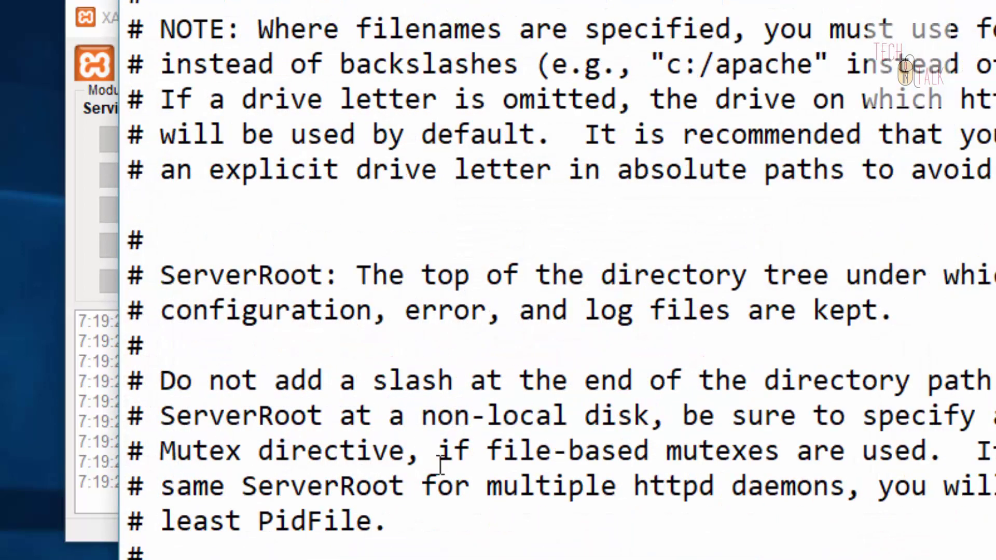
{"action": "key", "text": "ctrl+f"}
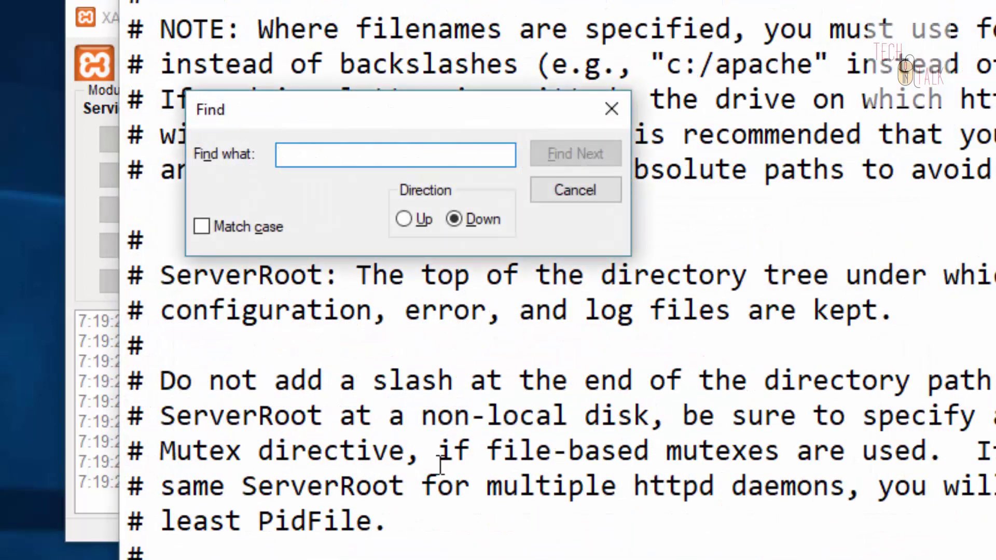
{"action": "type", "text": "80"}
{"action": "key", "text": "Return"}
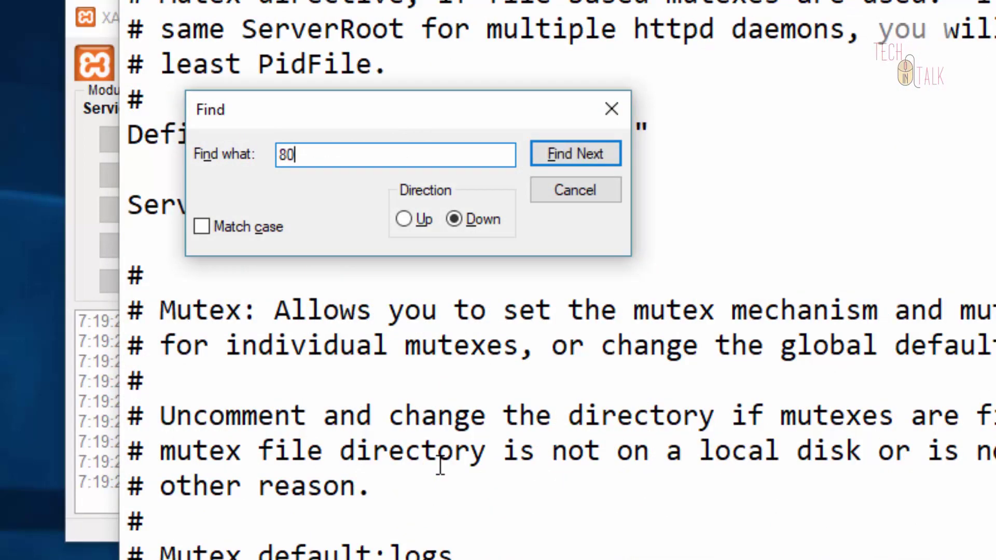
{"action": "key", "text": "Return"}
{"action": "scroll", "coordinate": [317, 545], "scroll_direction": "up", "scroll_amount": 2}
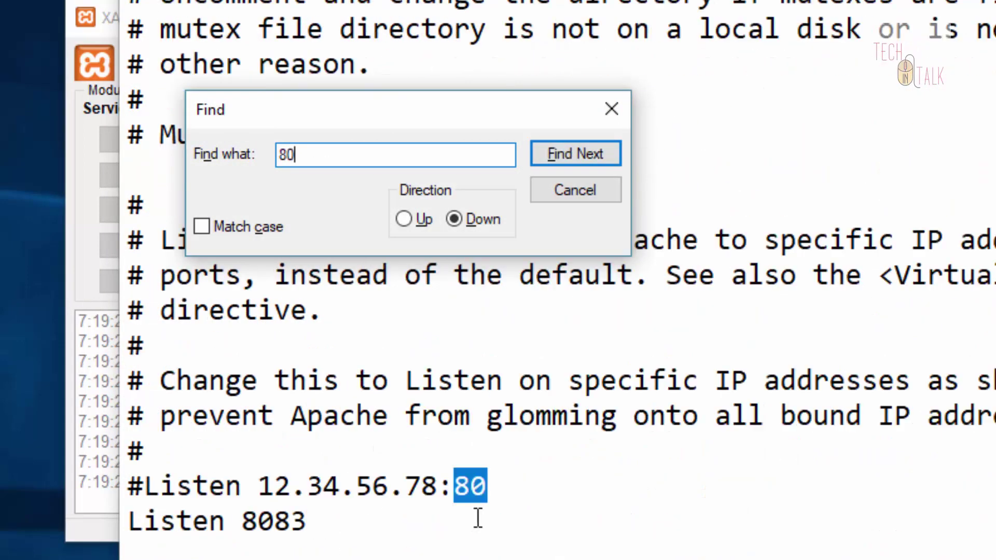
Examine the commented and active Listen lines in httpd.conf, including the port number Apache listens on
{"action": "left_click_drag", "start_coordinate": [274, 521], "coordinate": [125, 514]}
{"action": "left_click", "coordinate": [229, 519]}
{"action": "left_click_drag", "start_coordinate": [272, 521], "coordinate": [242, 521]}
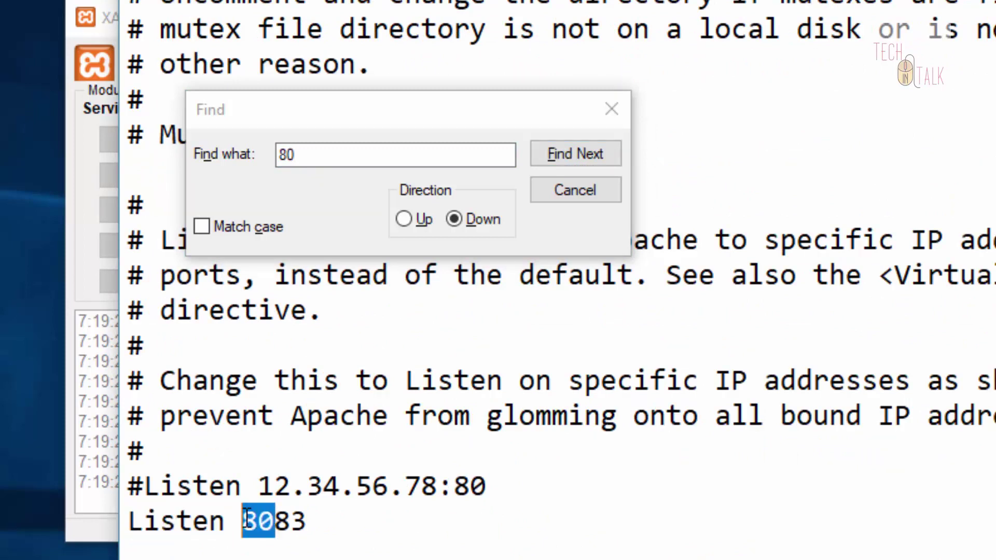
{"action": "left_click", "coordinate": [247, 519]}
{"action": "triple_click", "coordinate": [247, 519]}
{"action": "left_click", "coordinate": [311, 520]}
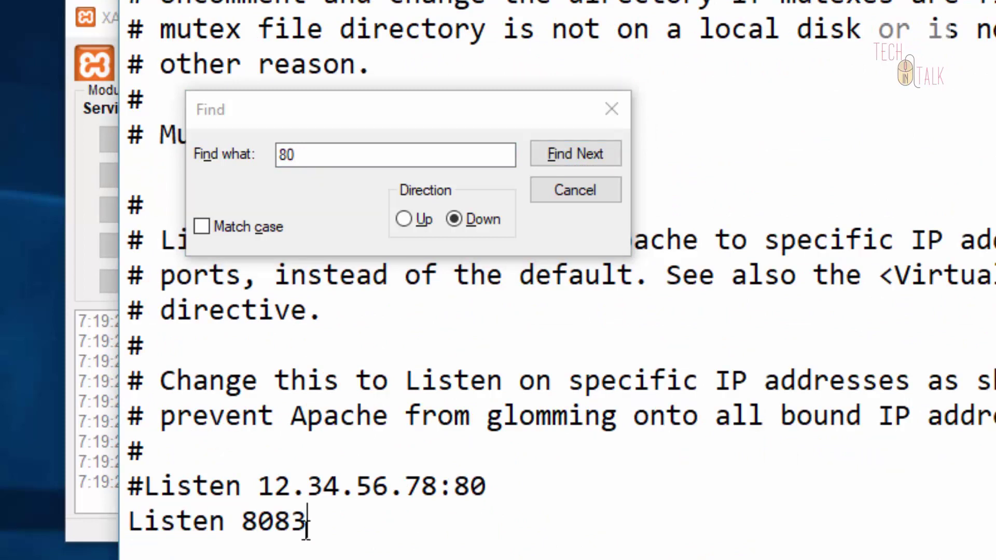
{"action": "left_click_drag", "start_coordinate": [312, 520], "coordinate": [112, 500]}
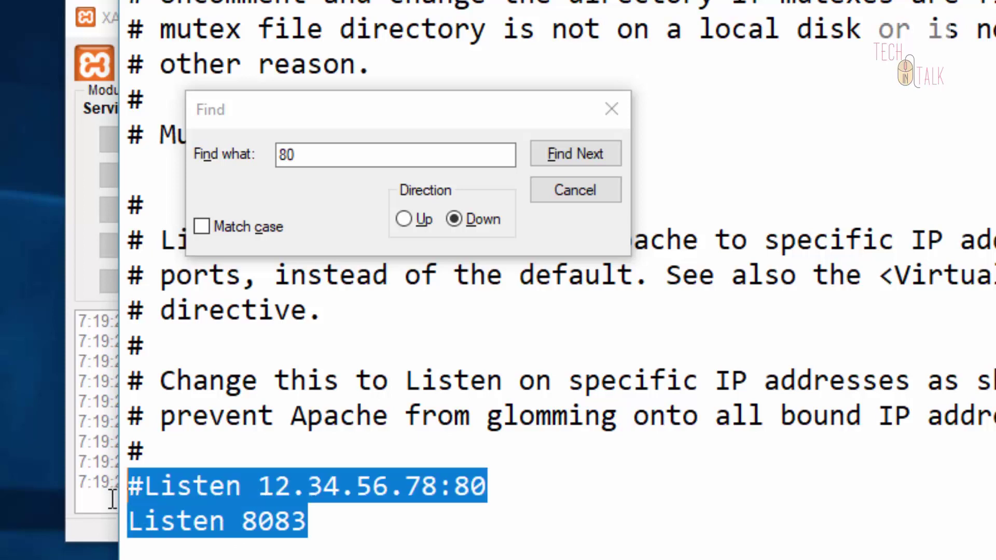
{"action": "left_click", "coordinate": [263, 519]}
{"action": "double_click", "coordinate": [279, 520]}
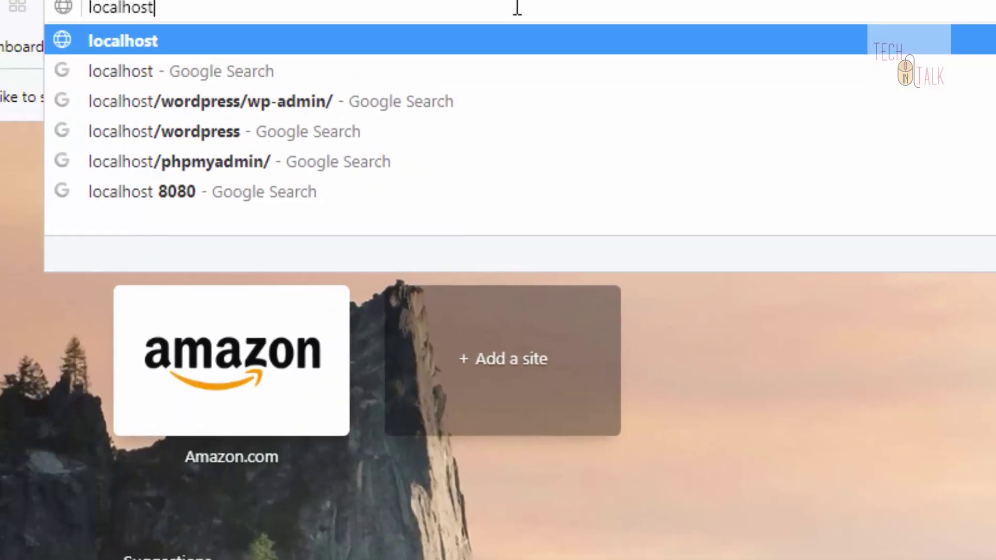
Load localhost:8083 in a new Opera tab and look over the XAMPP dashboard page
{"action": "type", "text": ":"}
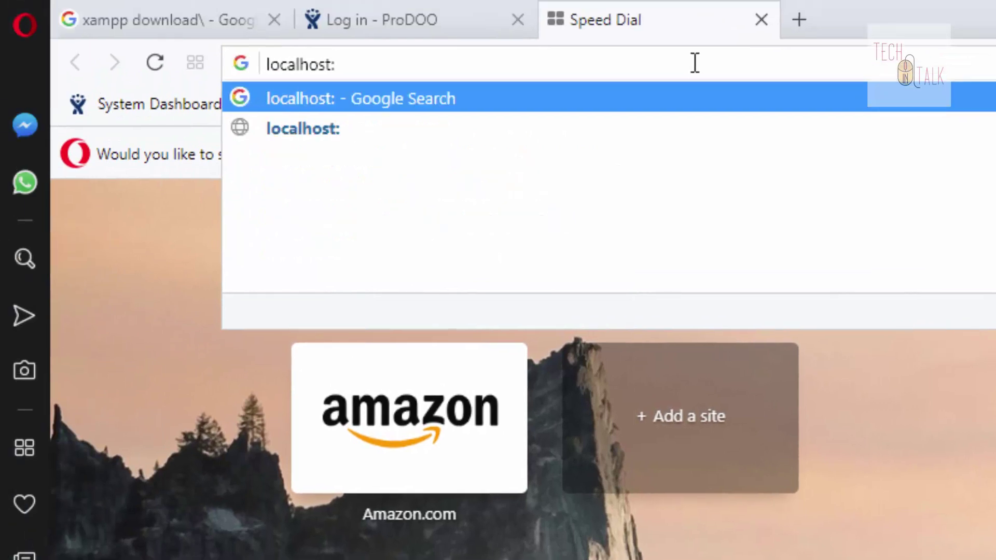
{"action": "type", "text": "8083"}
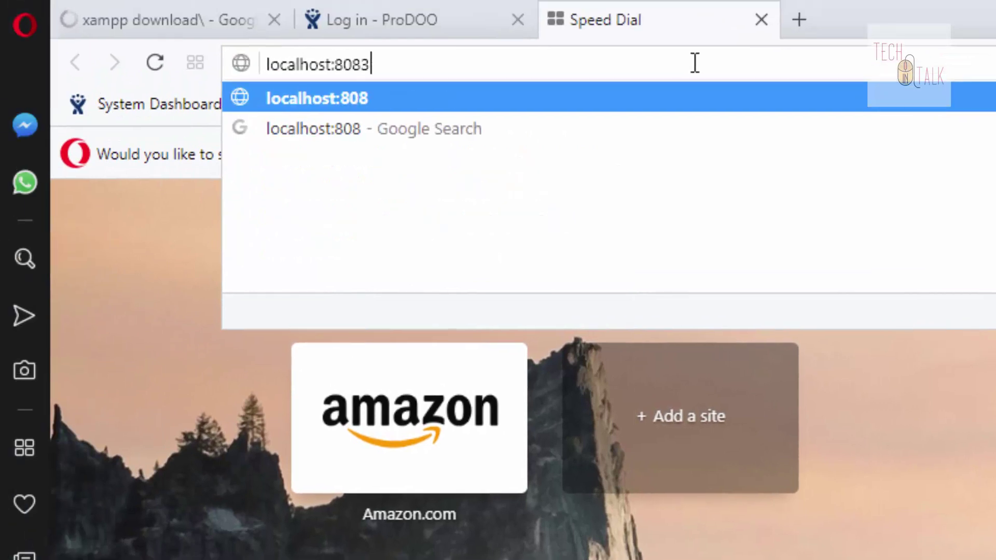
{"action": "key", "text": "Return"}
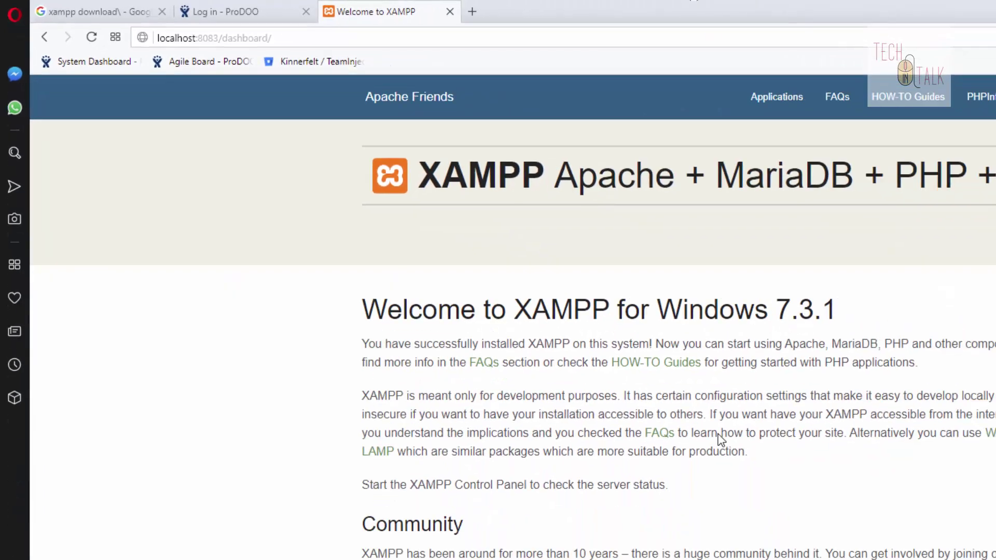
{"action": "scroll", "coordinate": [605, 484], "scroll_direction": "down", "scroll_amount": 3}
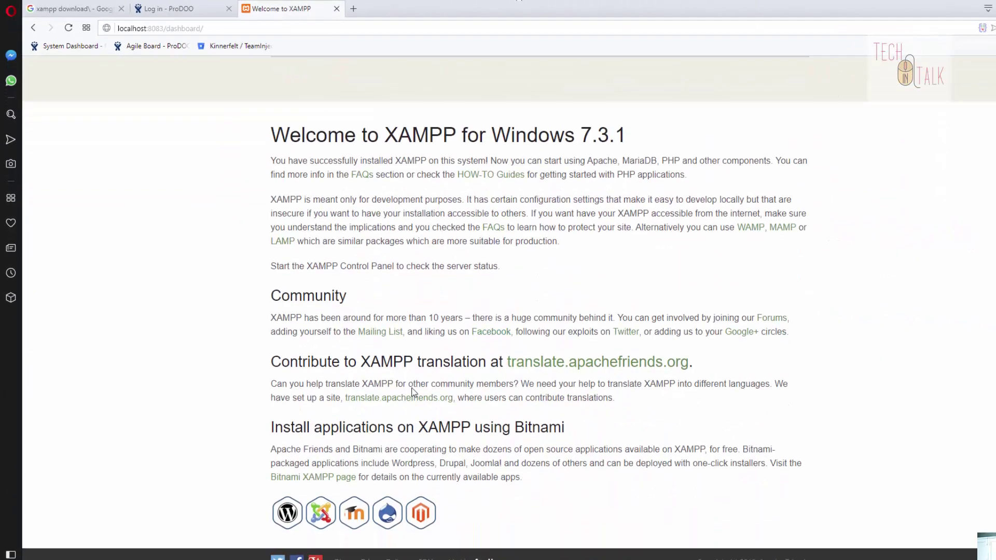
{"action": "scroll", "coordinate": [605, 485], "scroll_direction": "up", "scroll_amount": 3}
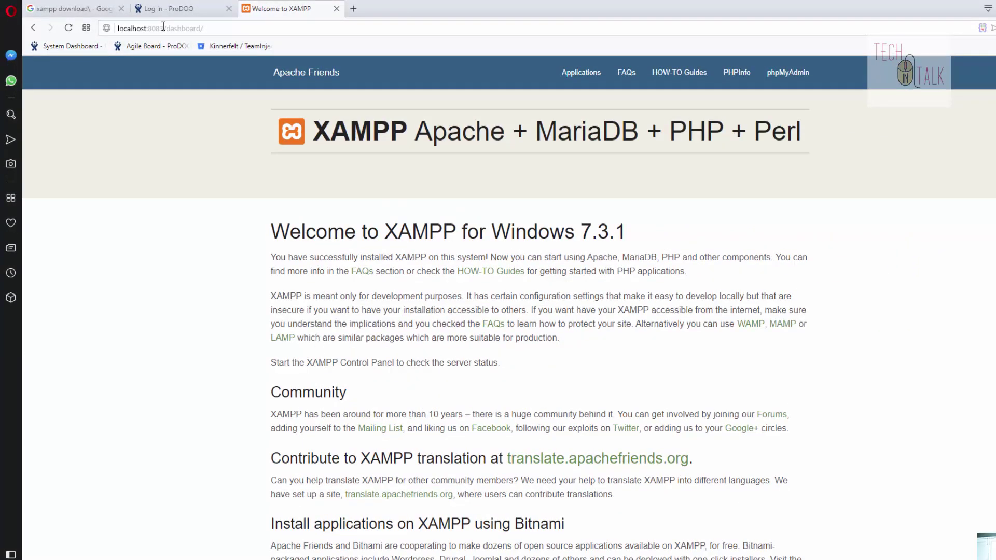
Replace the dashboard path in the address with first and load localhost:8083/first
{"action": "left_click_drag", "start_coordinate": [164, 28], "coordinate": [212, 30]}
{"action": "key", "text": "BackSpace"}
{"action": "type", "text": "first"}
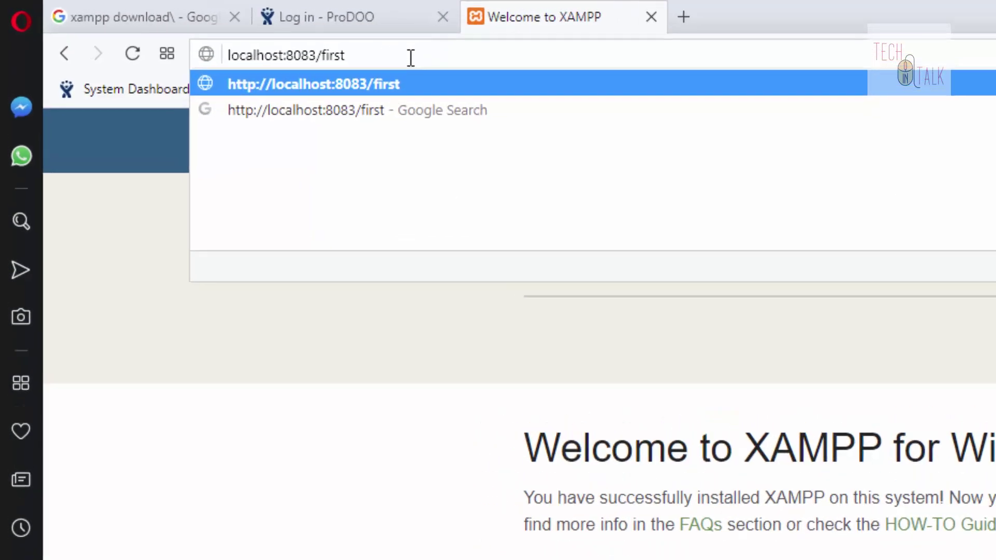
{"action": "key", "text": "Return"}
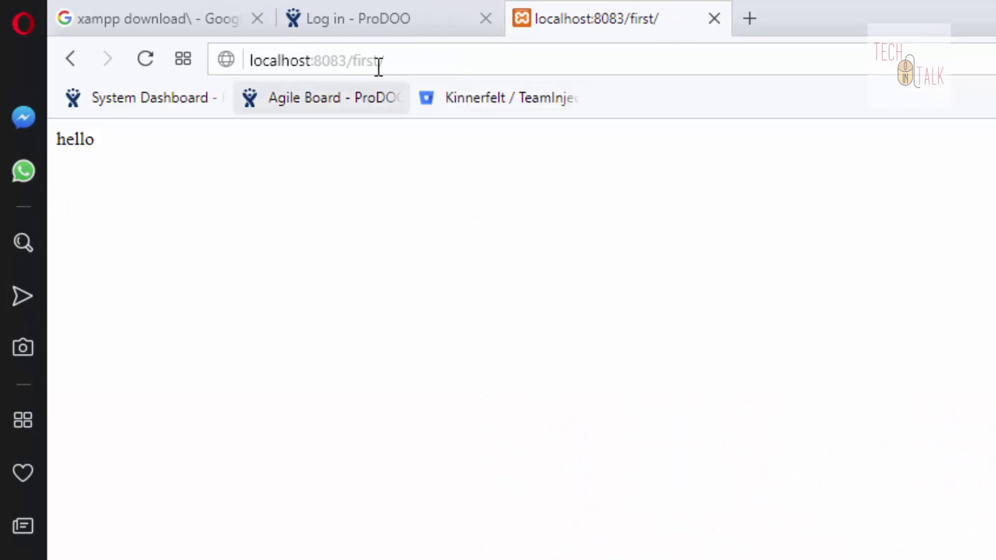
{"action": "triple_click", "coordinate": [379, 62]}
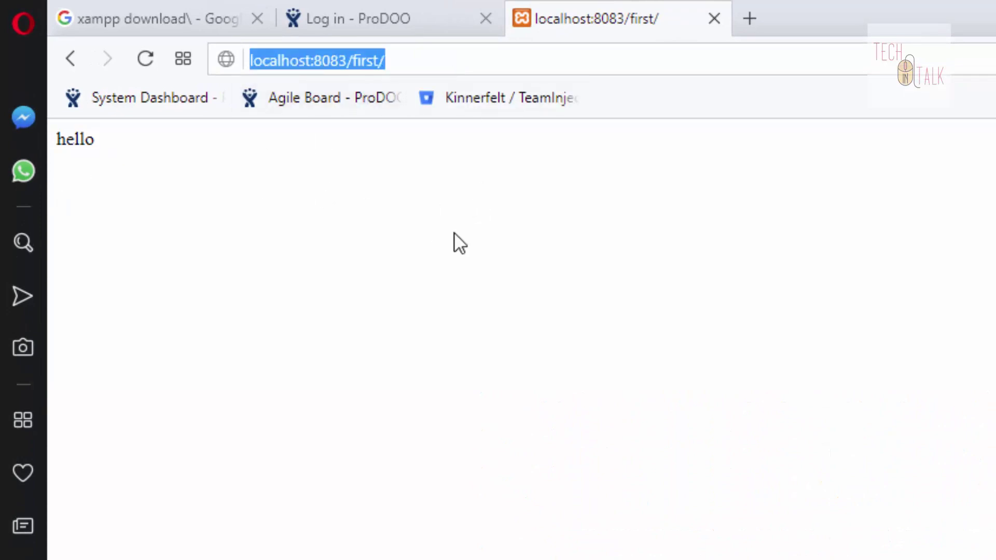
{"action": "left_click", "coordinate": [390, 60]}
{"action": "double_click", "coordinate": [367, 61]}
{"action": "left_click", "coordinate": [404, 278]}
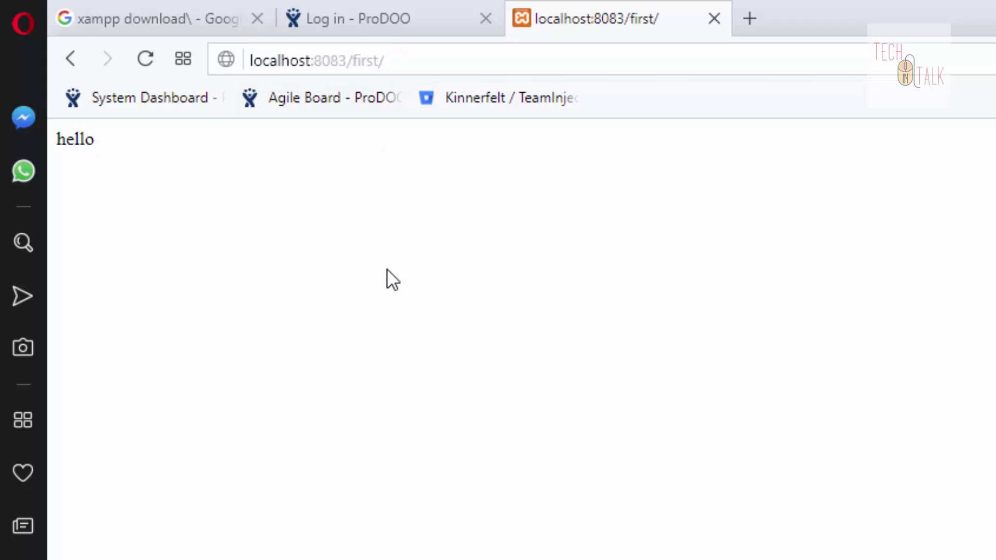
{"action": "key", "text": "ctrl+a"}
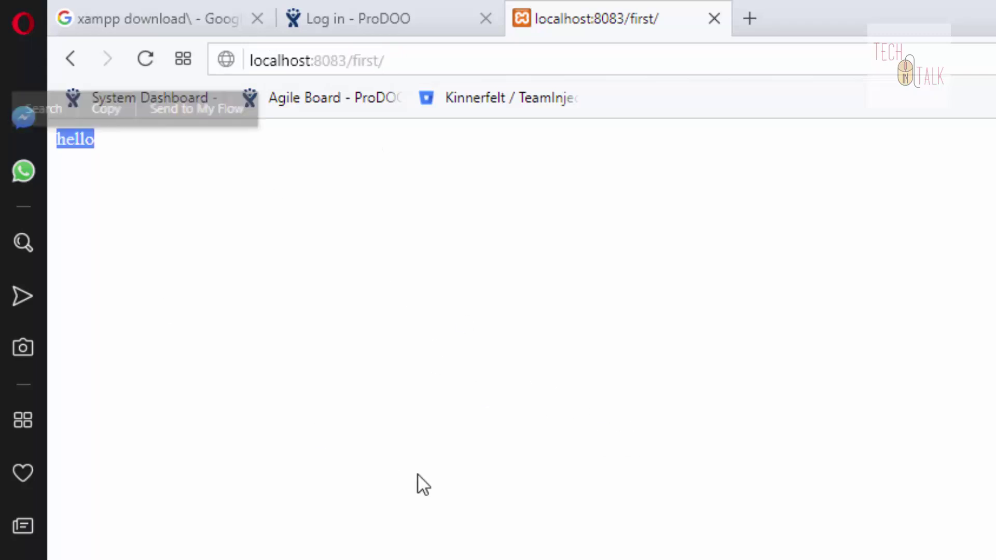
{"action": "left_click", "coordinate": [437, 477]}
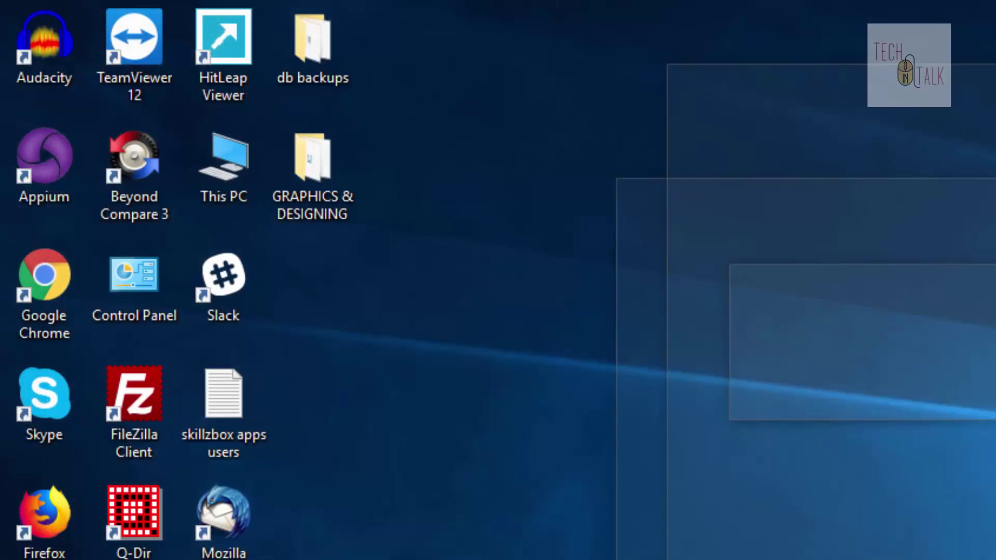
Switch to File Explorer and open the htdocs folder inside C:\xampp
{"action": "mouse_move", "coordinate": [405, 554]}
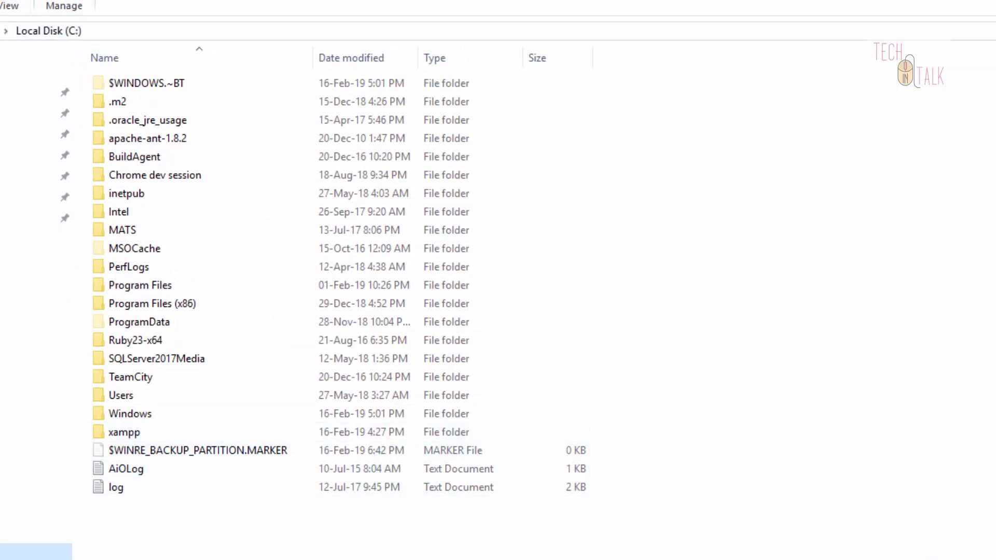
{"action": "double_click", "coordinate": [119, 433]}
{"action": "scroll", "coordinate": [259, 441], "scroll_direction": "down", "scroll_amount": 3}
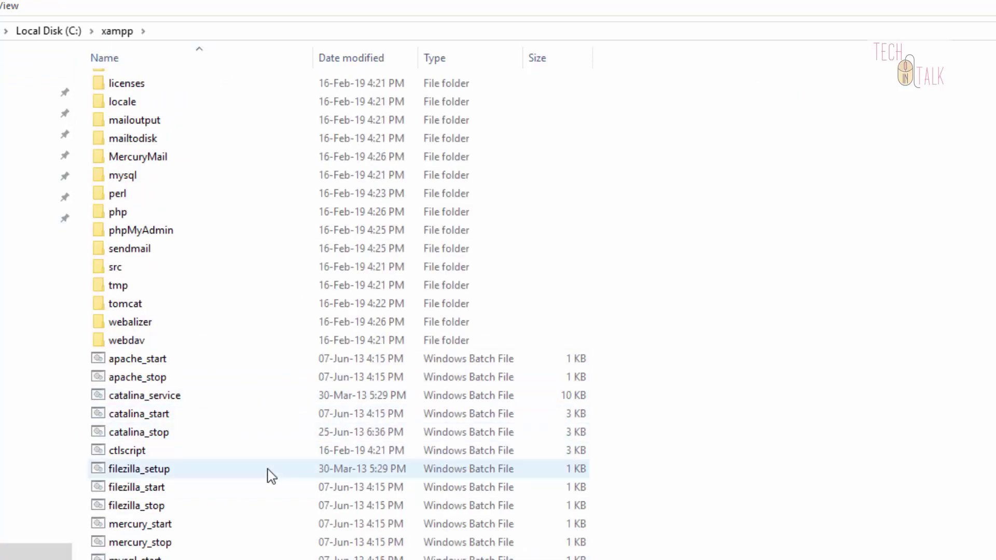
{"action": "scroll", "coordinate": [262, 340], "scroll_direction": "up", "scroll_amount": 3}
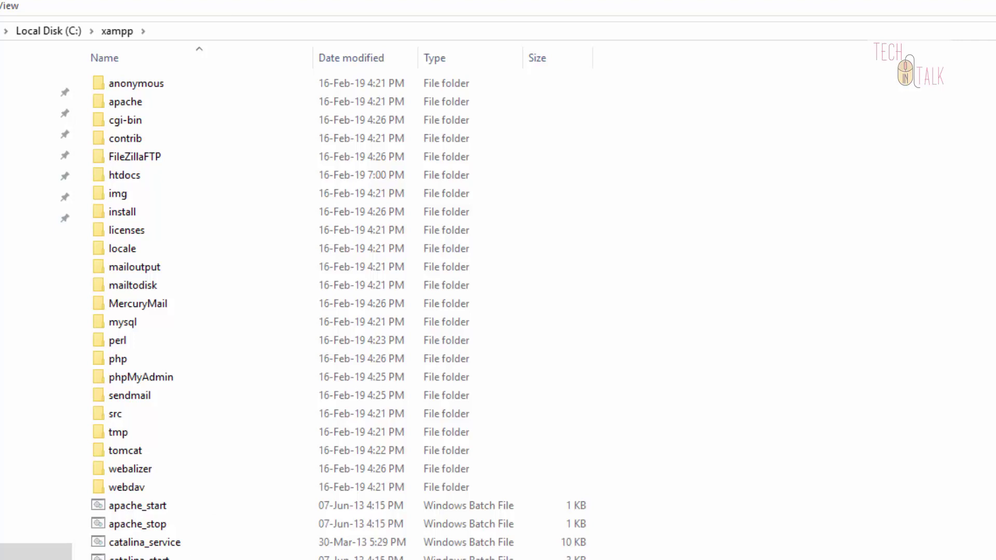
{"action": "left_click", "coordinate": [133, 180]}
{"action": "double_click", "coordinate": [133, 180]}
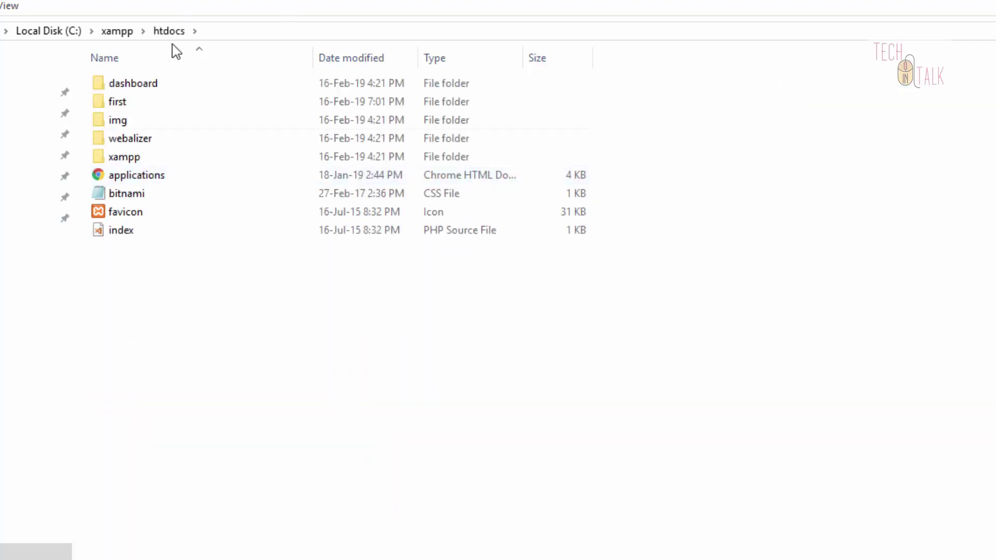
Look inside the first project folder for its index PHP file, and return to htdocs
{"action": "left_click", "coordinate": [134, 106]}
{"action": "double_click", "coordinate": [134, 106]}
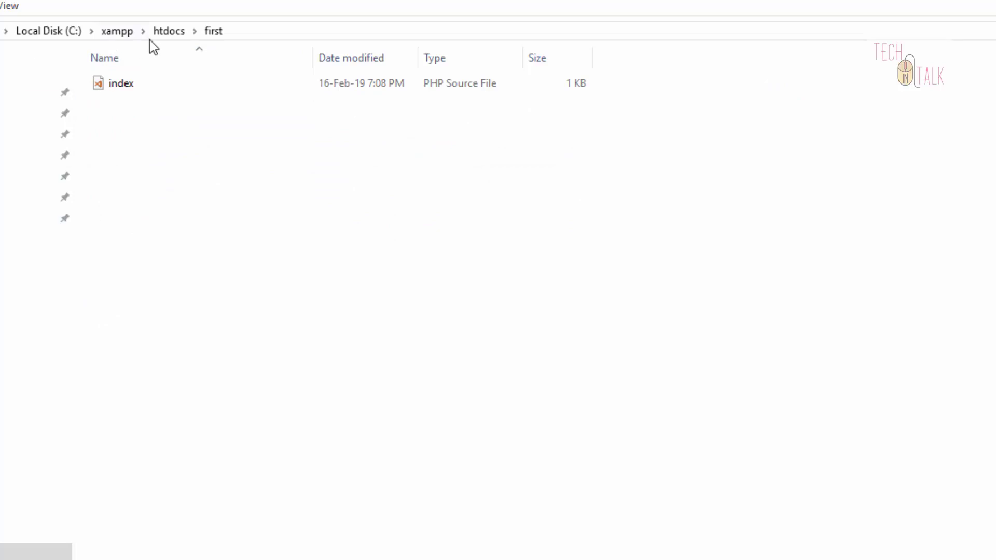
{"action": "left_click", "coordinate": [169, 32]}
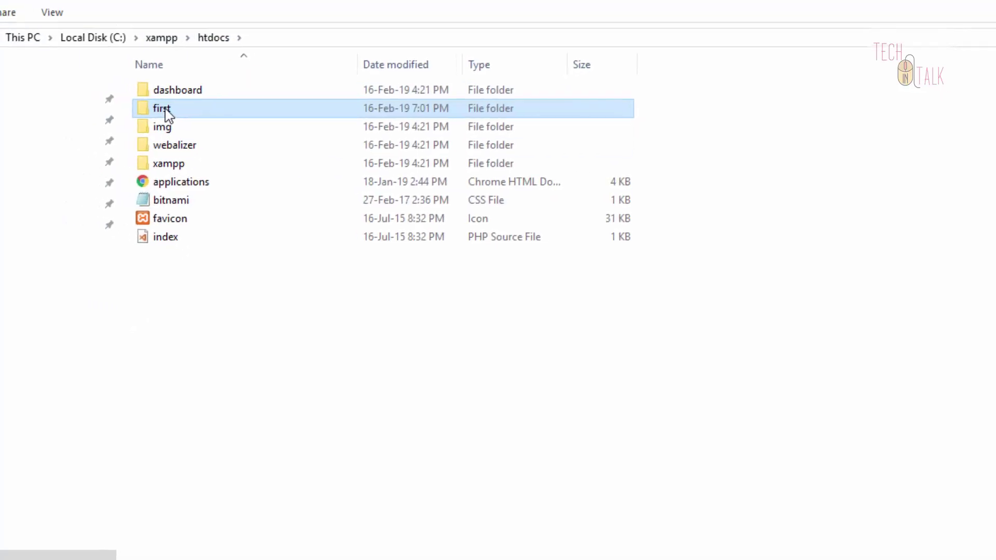
{"action": "double_click", "coordinate": [291, 128]}
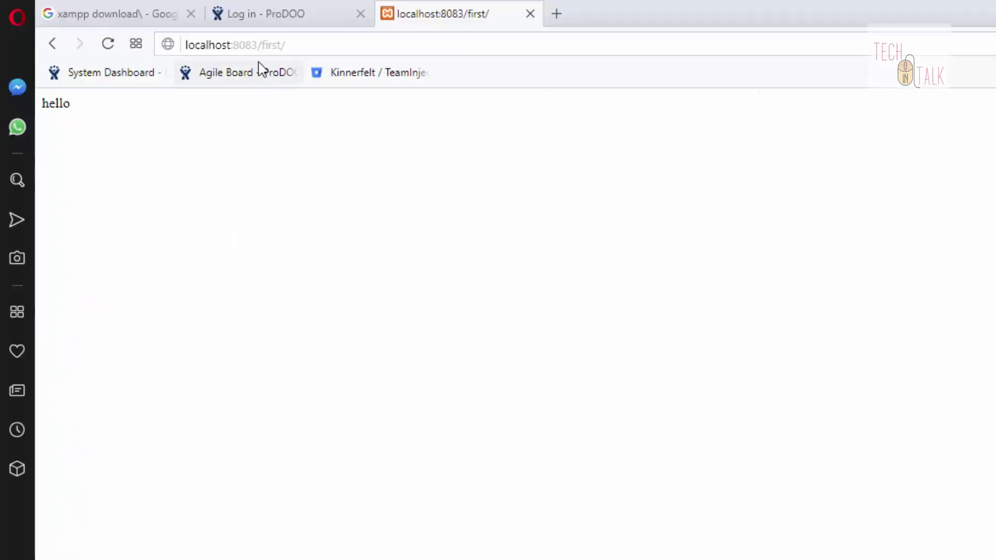
Switch back to Opera, append index.php to the project address, and load localhost:8083/first/index.php
{"action": "left_click", "coordinate": [259, 45]}
{"action": "left_click_drag", "start_coordinate": [185, 45], "coordinate": [258, 45]}
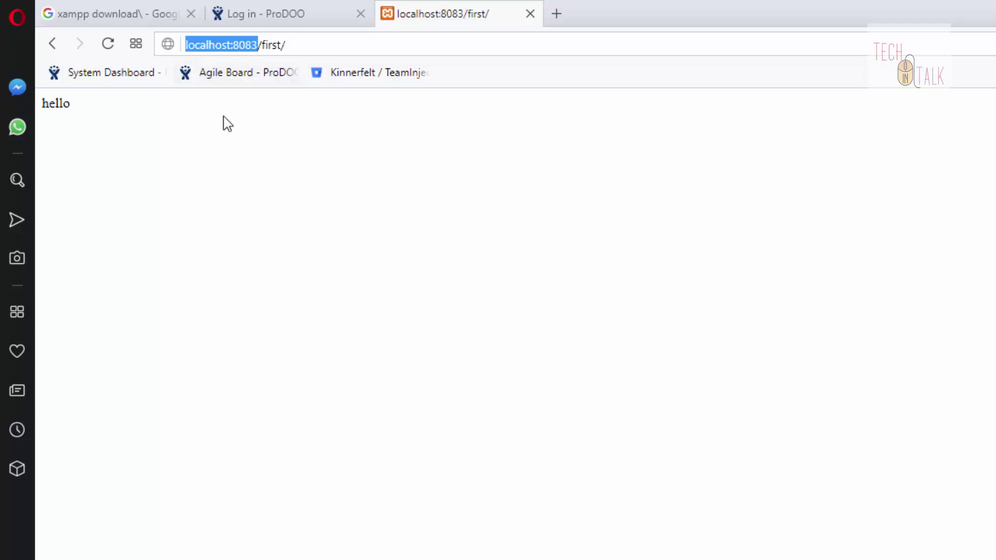
{"action": "double_click", "coordinate": [271, 45]}
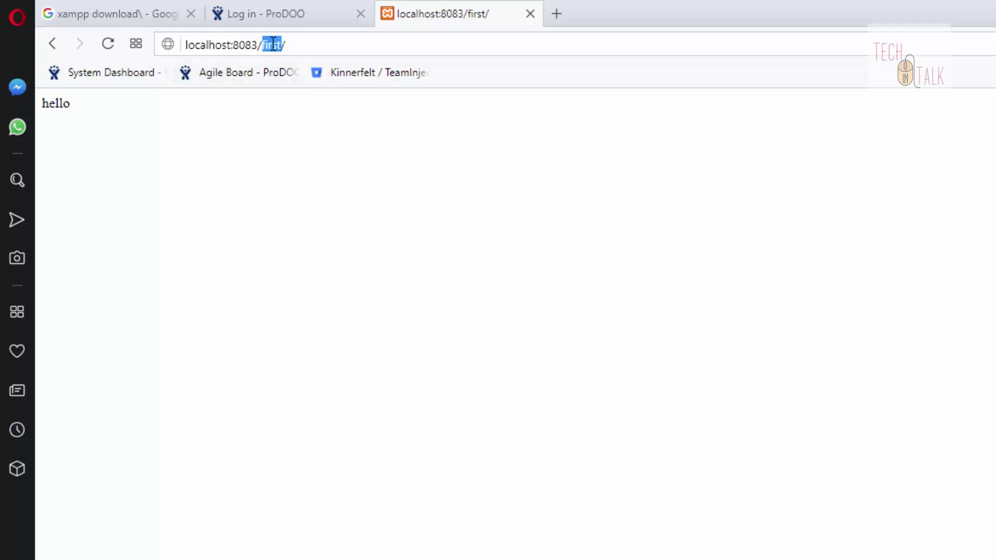
{"action": "left_click", "coordinate": [304, 50]}
{"action": "type", "text": "index"}
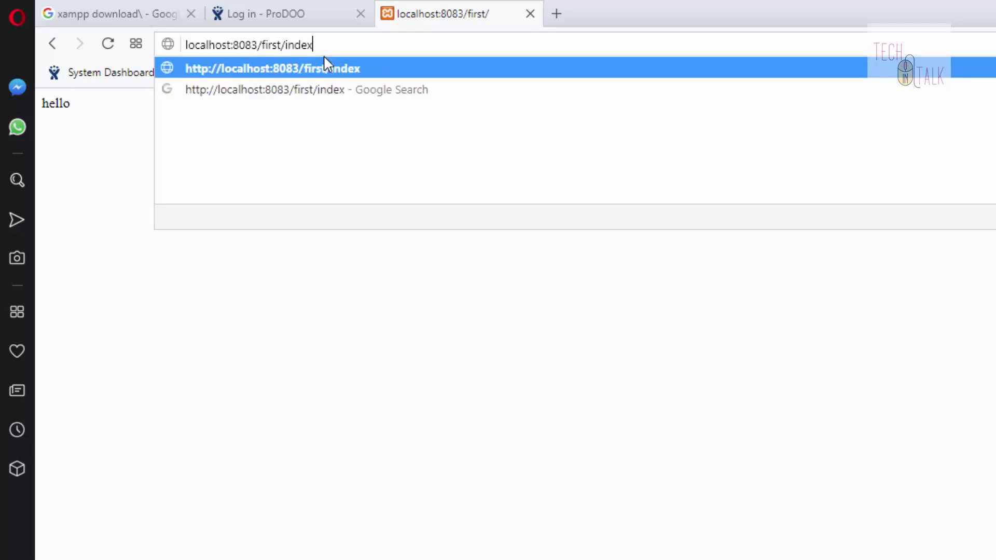
{"action": "type", "text": ".php"}
{"action": "key", "text": "Return"}
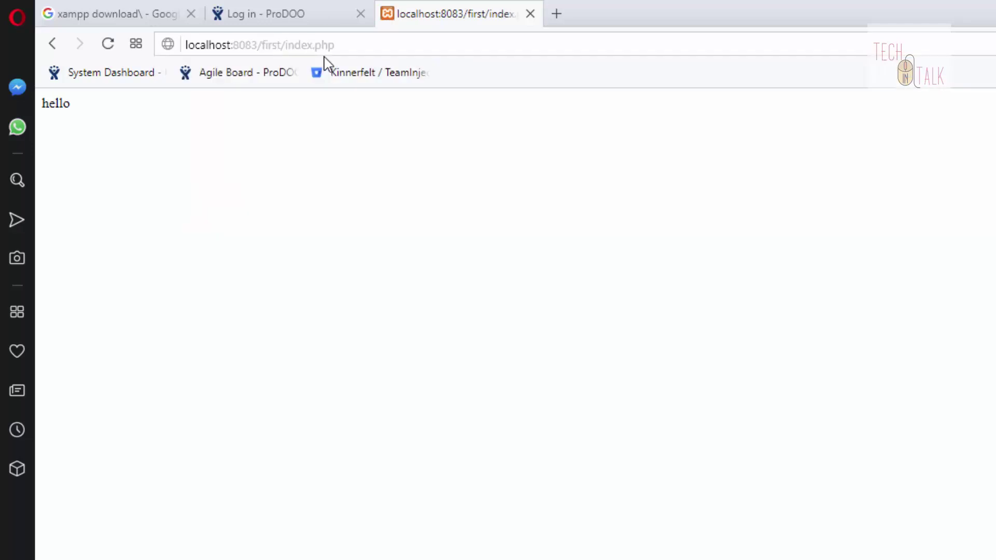
Go back to localhost:8083/first/ and forward to index.php to compare the pages at both addresses
{"action": "left_click", "coordinate": [54, 46]}
{"action": "left_click_drag", "start_coordinate": [284, 46], "coordinate": [138, 36]}
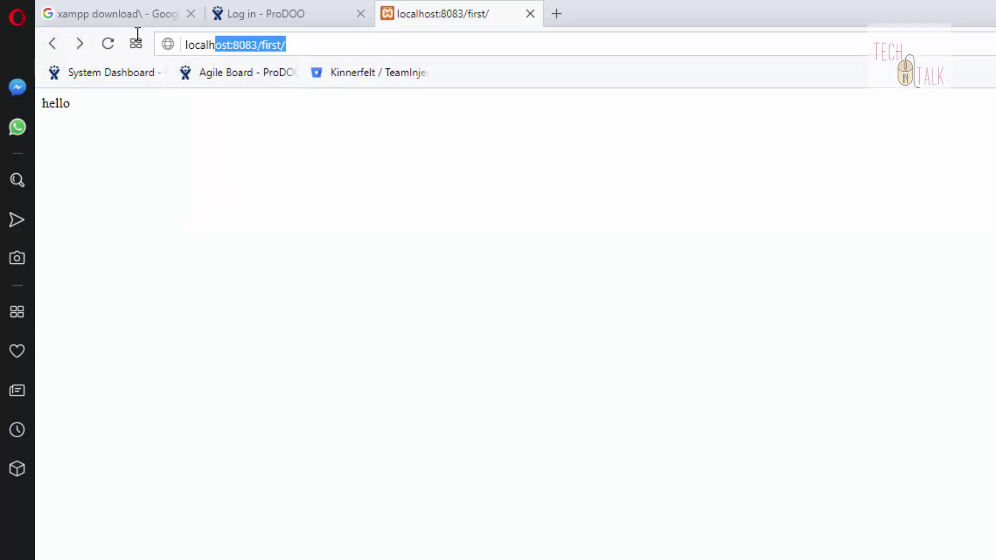
{"action": "left_click", "coordinate": [80, 44]}
{"action": "left_click_drag", "start_coordinate": [363, 49], "coordinate": [199, 44]}
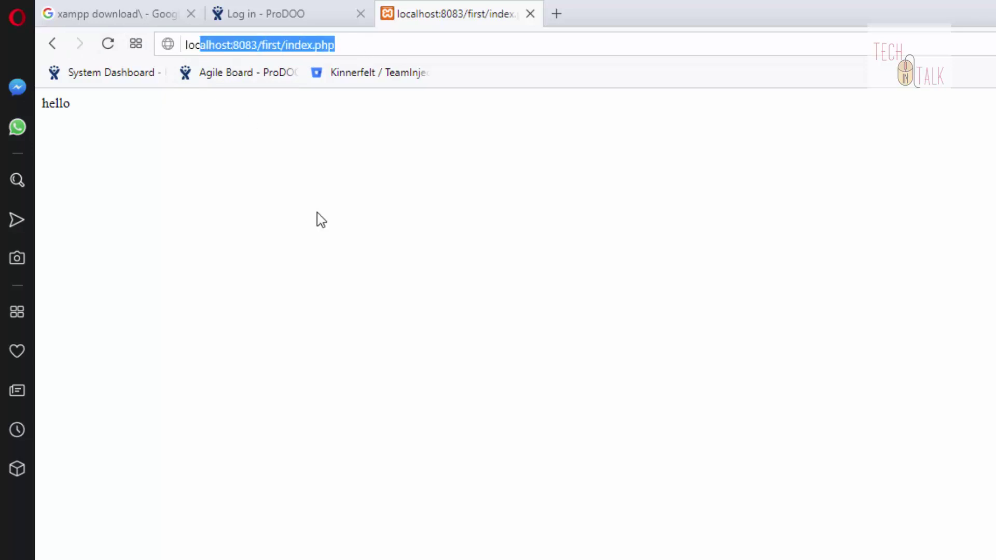
{"action": "left_click", "coordinate": [320, 219]}
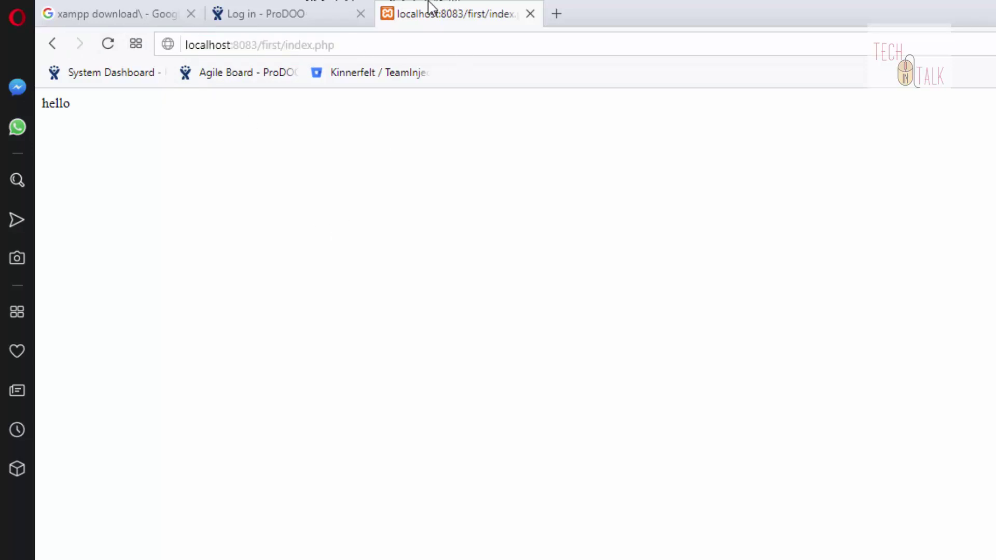
Close the ProDOO login and XAMPP download search tabs, keeping only the localhost project tab
{"action": "left_click", "coordinate": [336, 19]}
{"action": "left_click", "coordinate": [474, 15]}
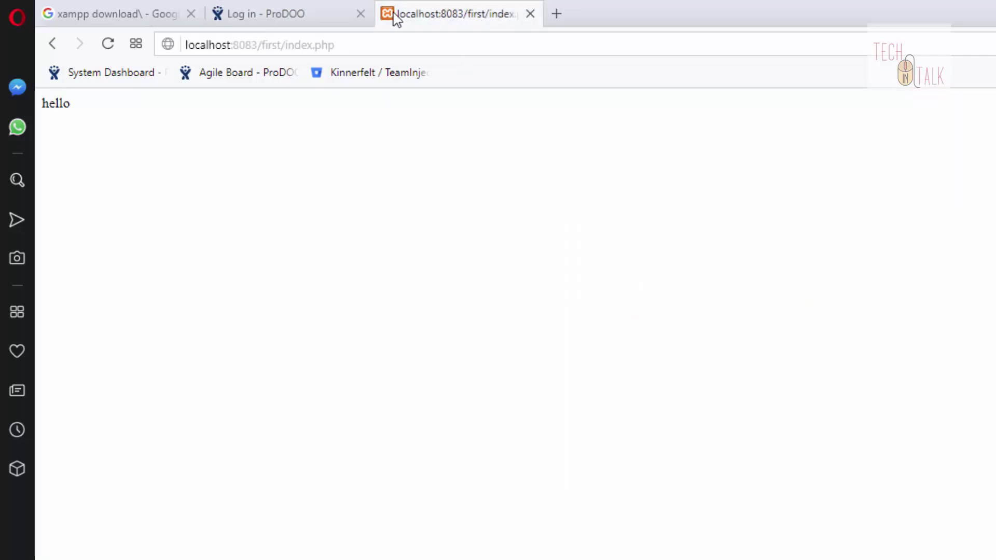
{"action": "left_click", "coordinate": [361, 14]}
{"action": "left_click", "coordinate": [191, 15]}
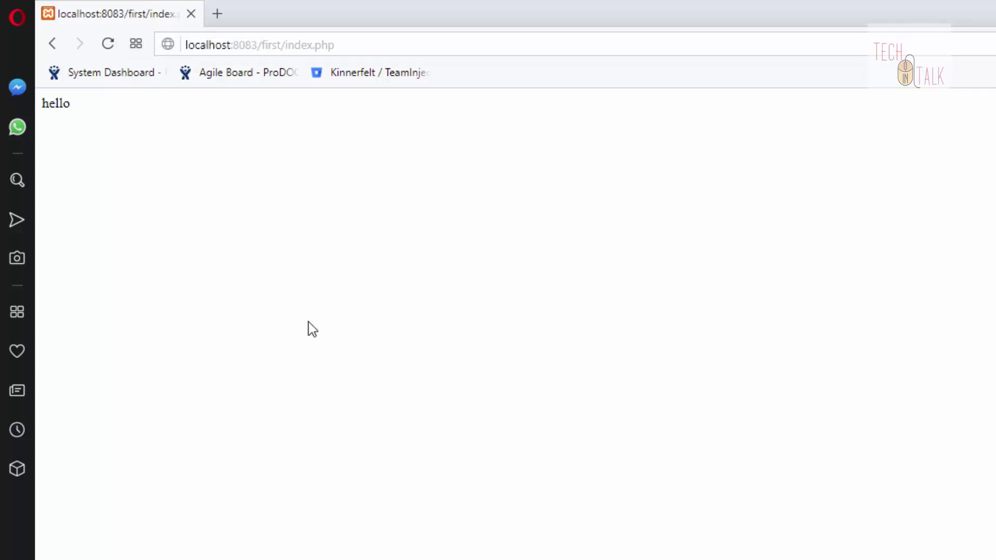
{"action": "left_click", "coordinate": [351, 44]}
{"action": "left_click", "coordinate": [352, 45]}
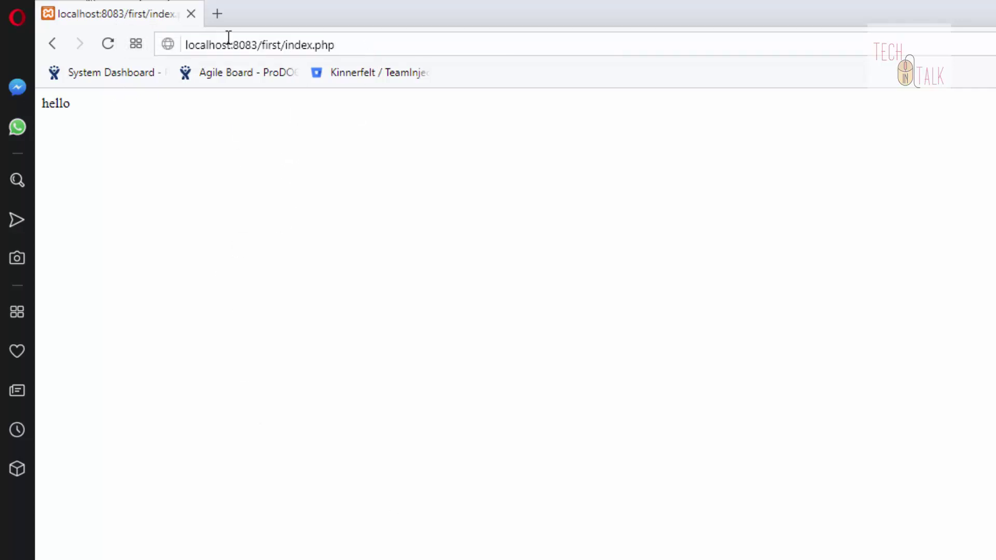